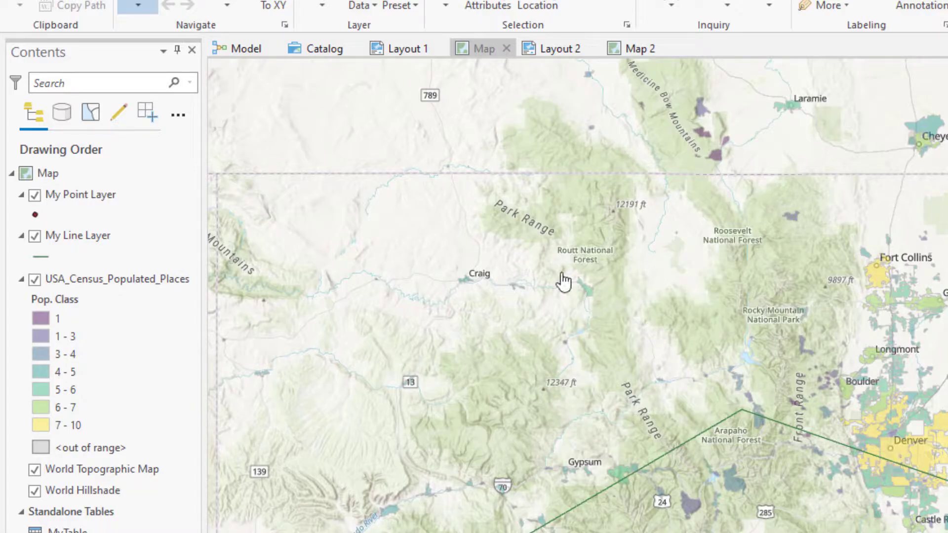
Undock the Contents pane so it floats over the map, and dock it back along the map's left side.
{"action": "left_click", "coordinate": [163, 51]}
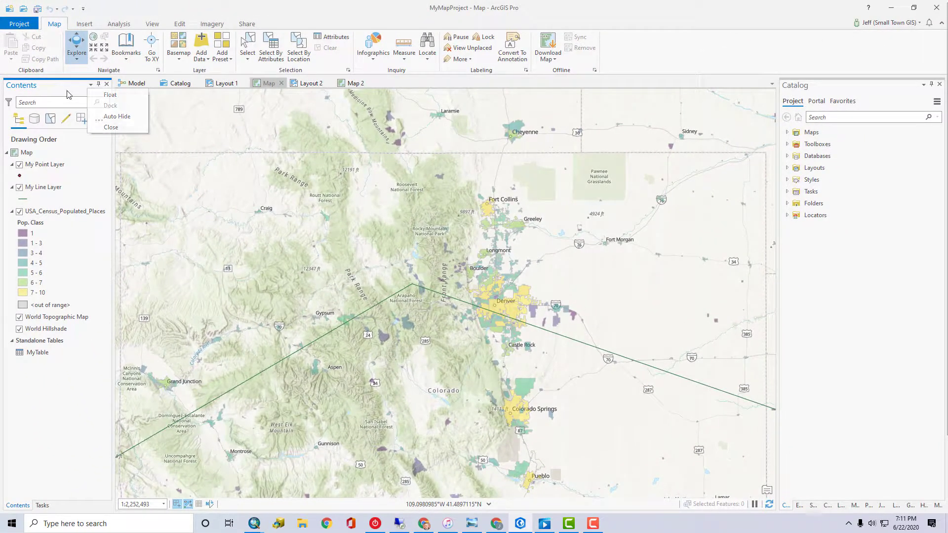
{"action": "key", "text": "Escape"}
{"action": "left_click_drag", "start_coordinate": [348, 154], "coordinate": [417, 174]}
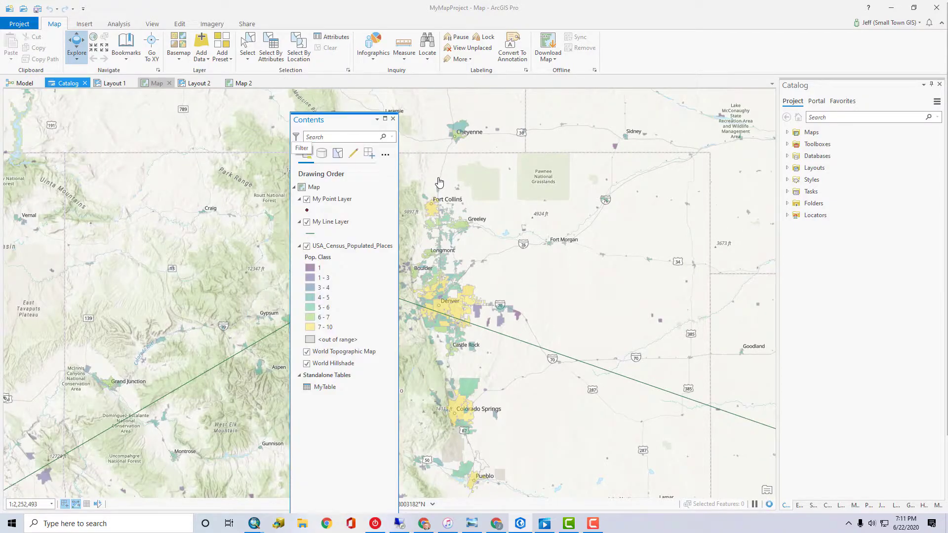
{"action": "left_click", "coordinate": [349, 123]}
{"action": "left_click_drag", "start_coordinate": [320, 126], "coordinate": [20, 299]}
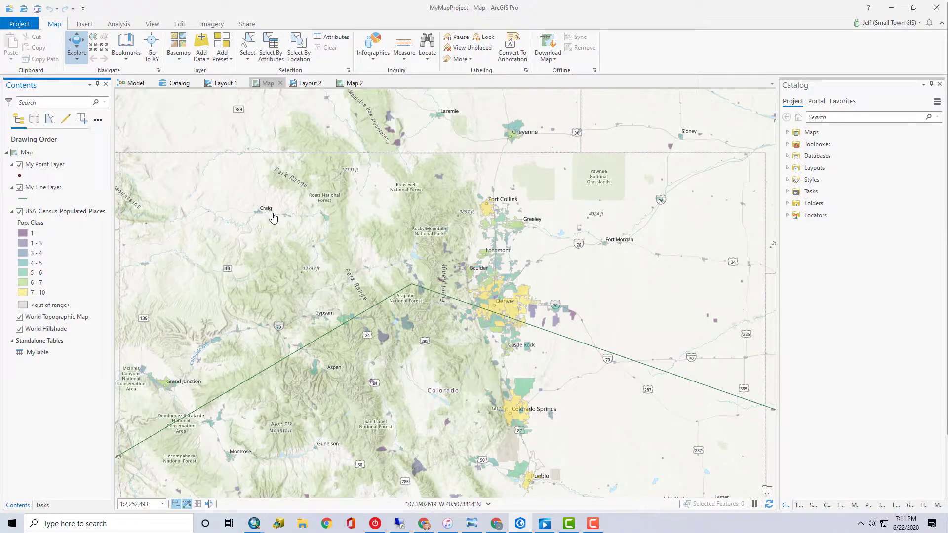
Auto-hide the docked Contents and Tasks panes, and expand the Tasks pane and pin it open again.
{"action": "left_click", "coordinate": [98, 85]}
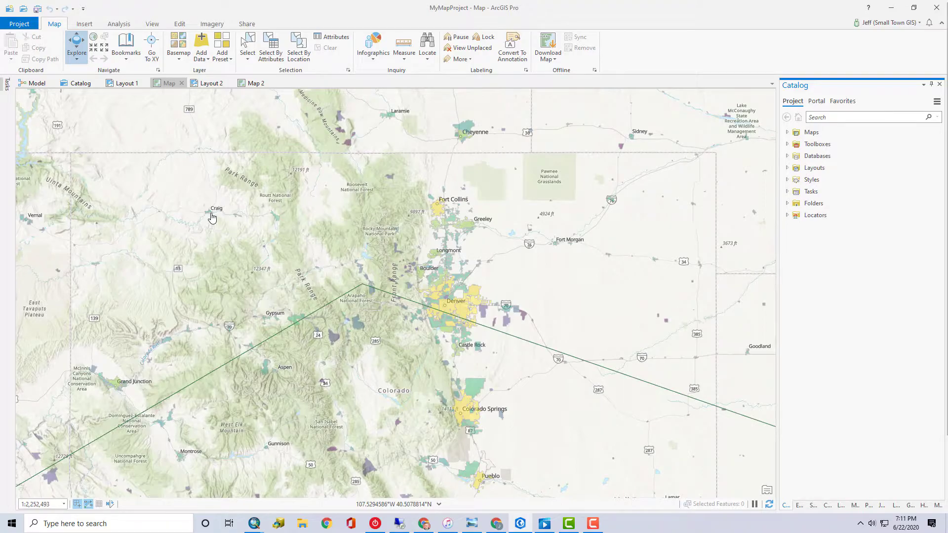
{"action": "left_click", "coordinate": [6, 88]}
{"action": "left_click", "coordinate": [101, 85]}
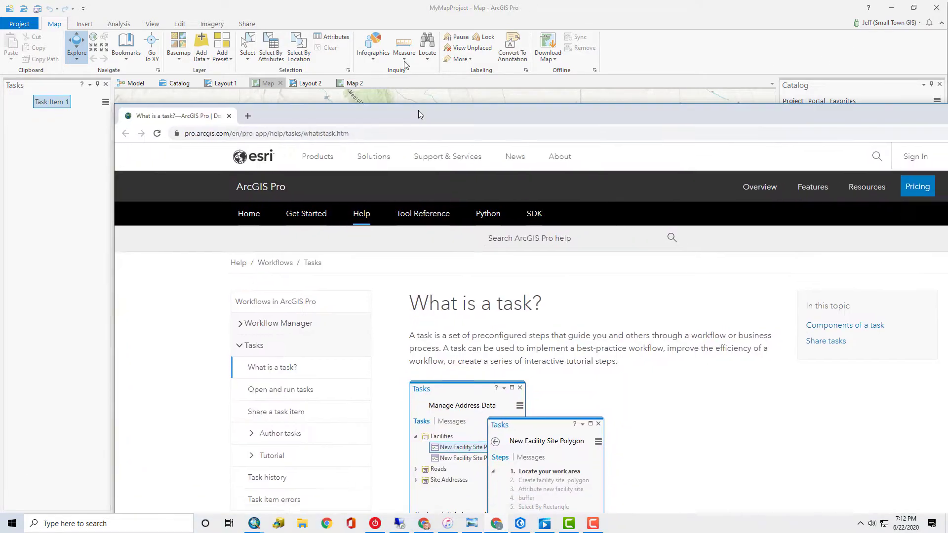
{"action": "double_click", "coordinate": [419, 115]}
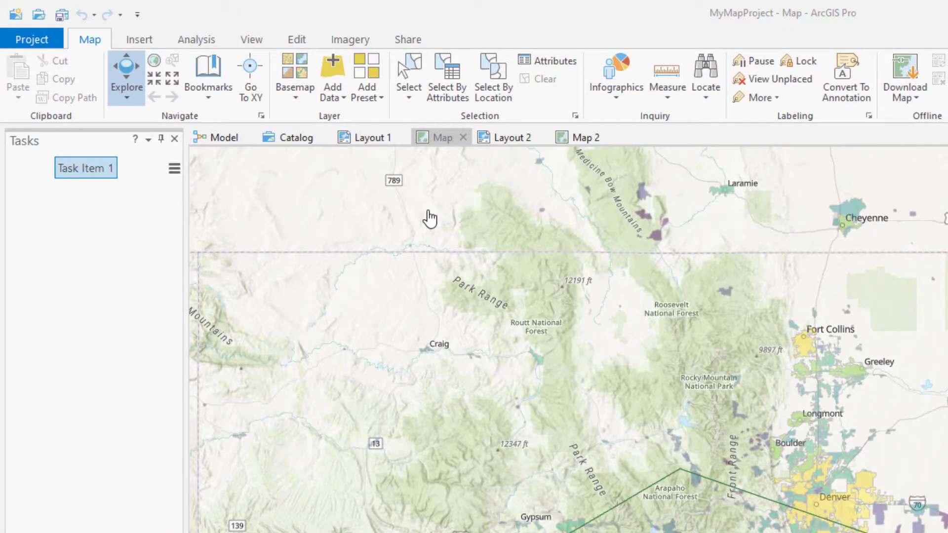
Auto-hide the Tasks pane, expand it temporarily, and collapse it by activating the Select tool and working in the map.
{"action": "left_click", "coordinate": [164, 140]}
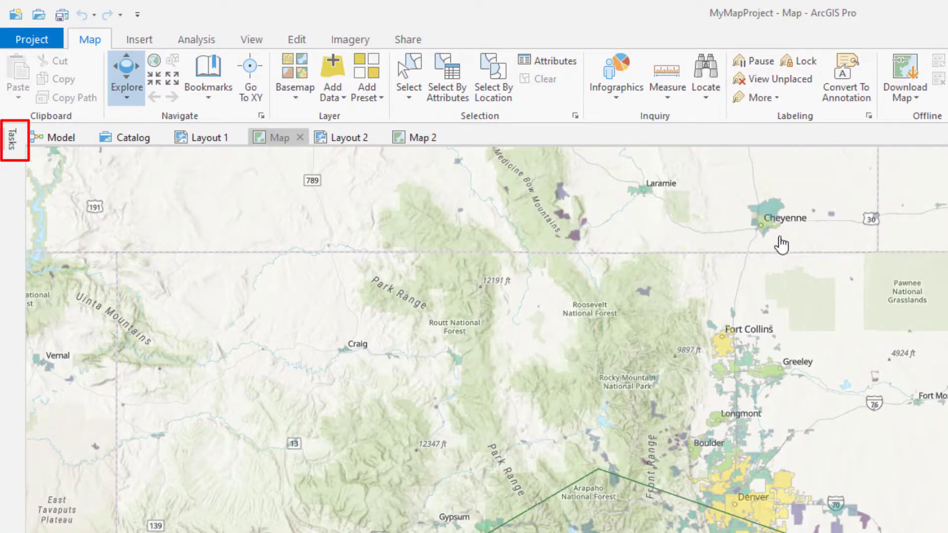
{"action": "left_click", "coordinate": [14, 145]}
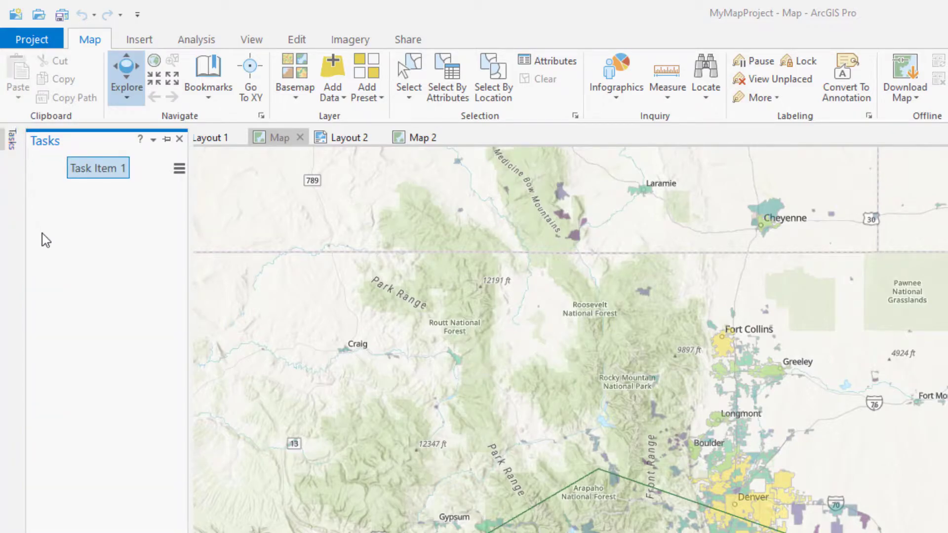
{"action": "left_click", "coordinate": [409, 69]}
{"action": "left_click", "coordinate": [448, 221]}
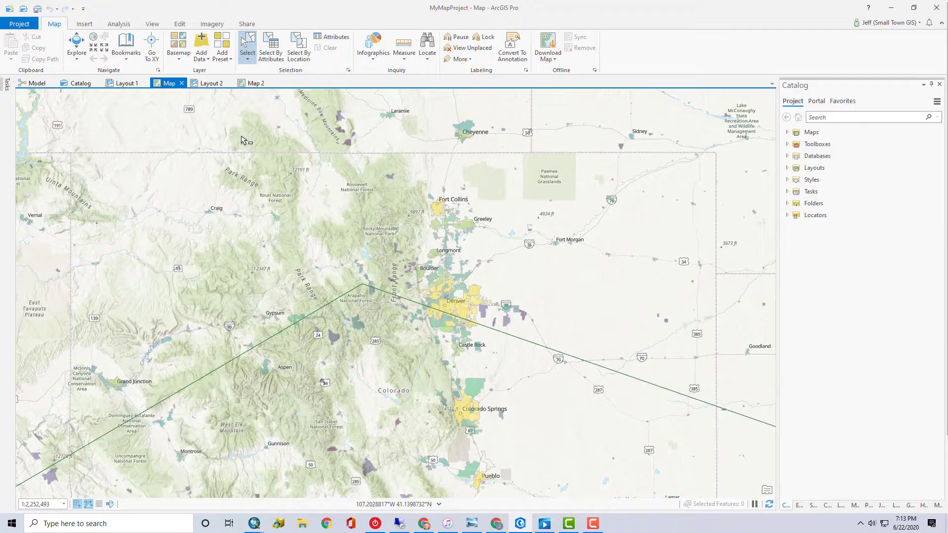
Expand the Tasks pane and pin it open, and bring the Contents pane back into view.
{"action": "left_click", "coordinate": [7, 88]}
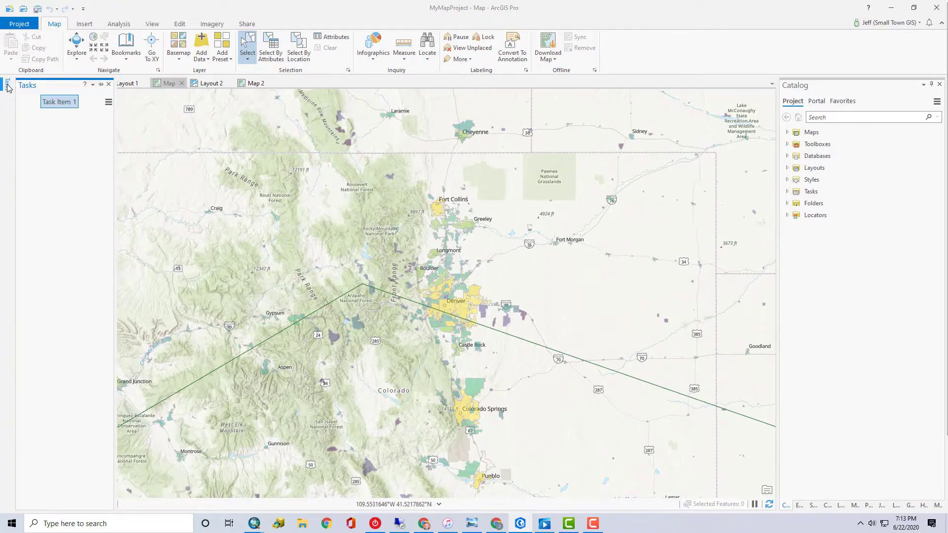
{"action": "left_click", "coordinate": [99, 85]}
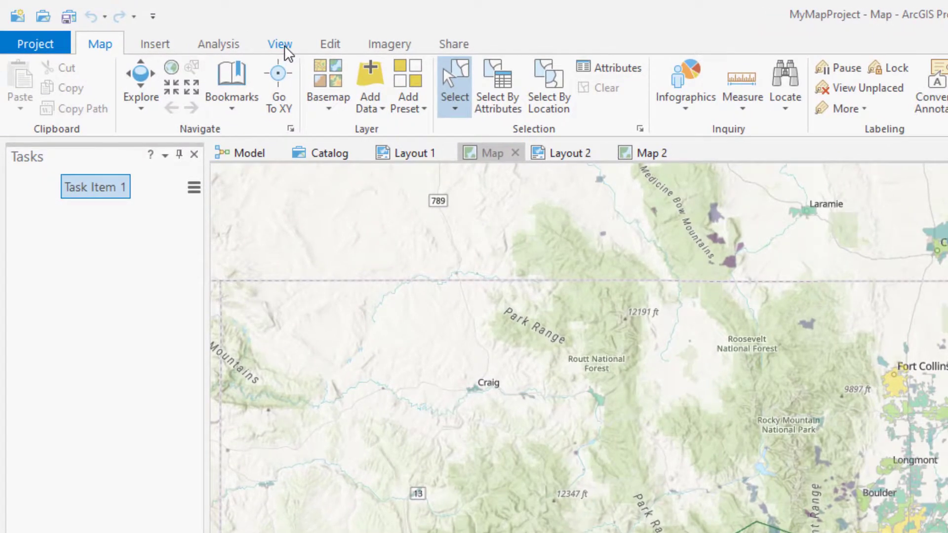
{"action": "left_click", "coordinate": [280, 45]}
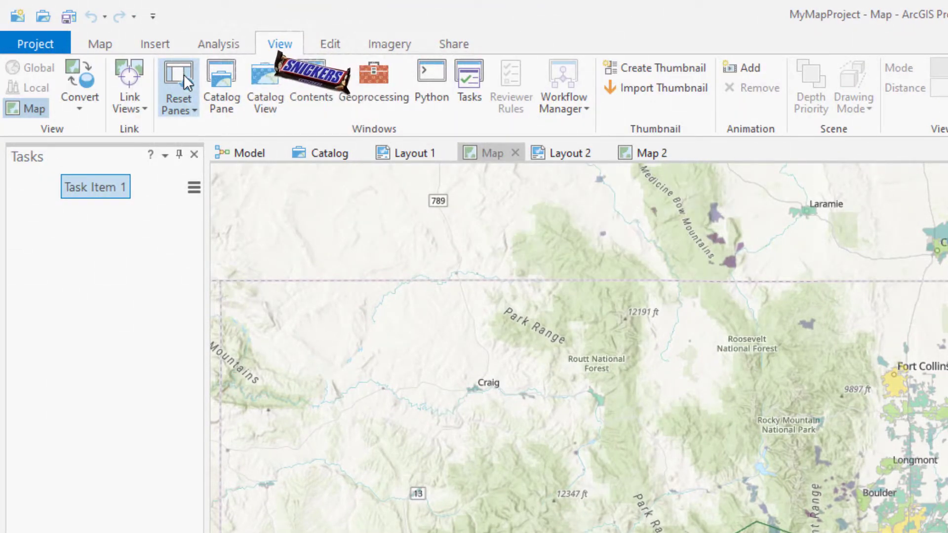
{"action": "left_click", "coordinate": [302, 82]}
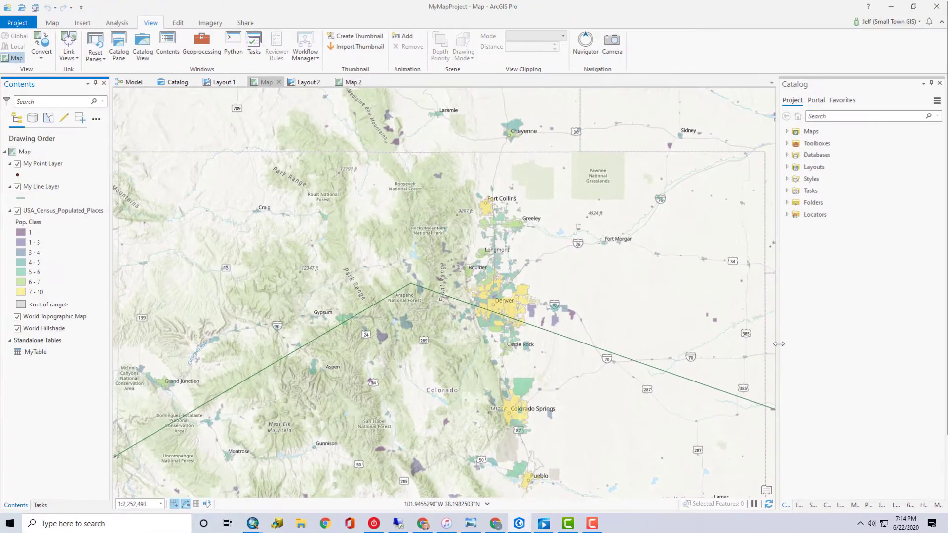
Widen and narrow the Catalog pane group, and reorder its tabs so Label Class comes third.
{"action": "left_click_drag", "start_coordinate": [779, 344], "coordinate": [699, 385]}
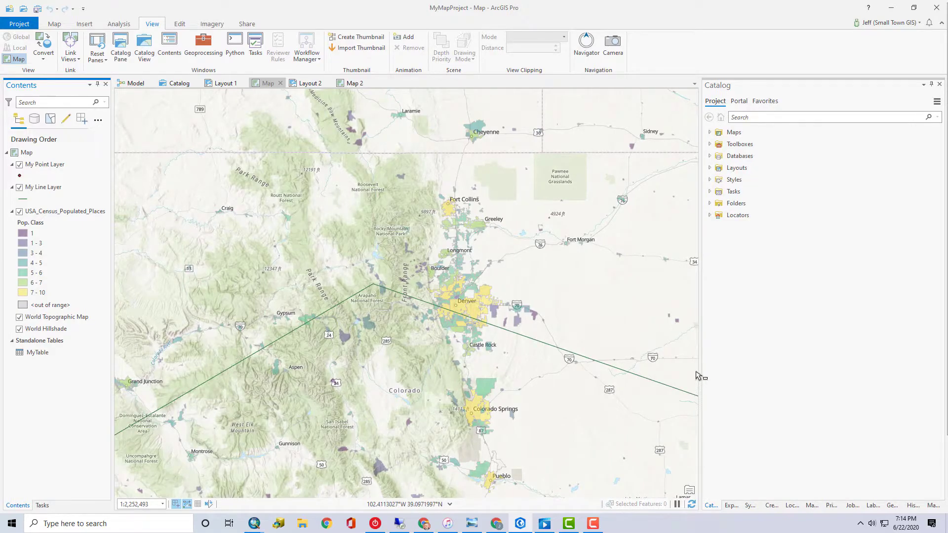
{"action": "left_click_drag", "start_coordinate": [699, 347], "coordinate": [811, 337]}
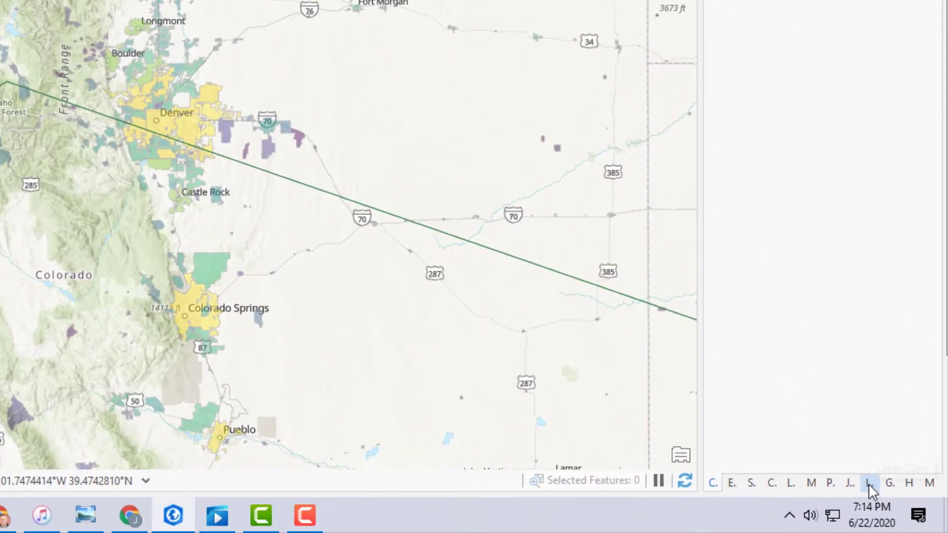
{"action": "left_click_drag", "start_coordinate": [791, 482], "coordinate": [775, 484]}
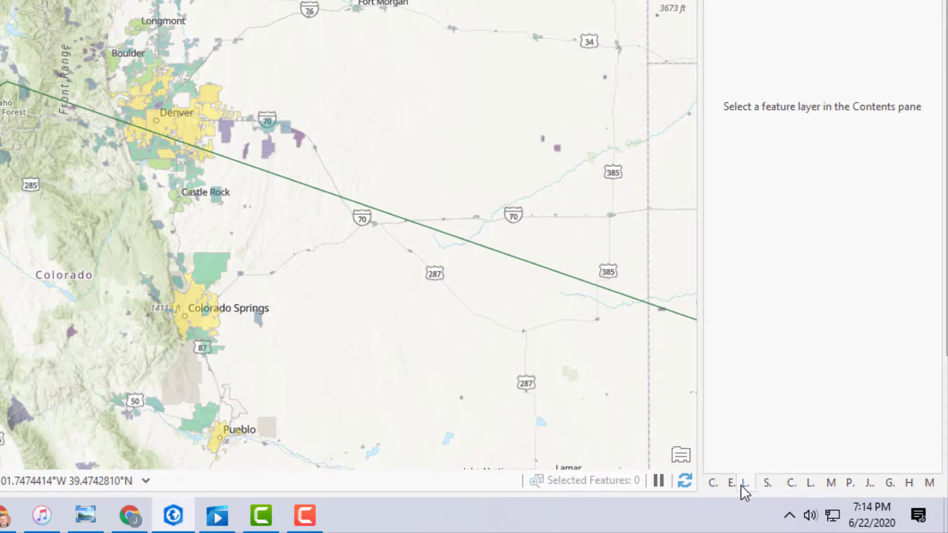
Detach the Label Class pane from the Catalog pane group so it floats over the map.
{"action": "left_click_drag", "start_coordinate": [714, 483], "coordinate": [558, 469]}
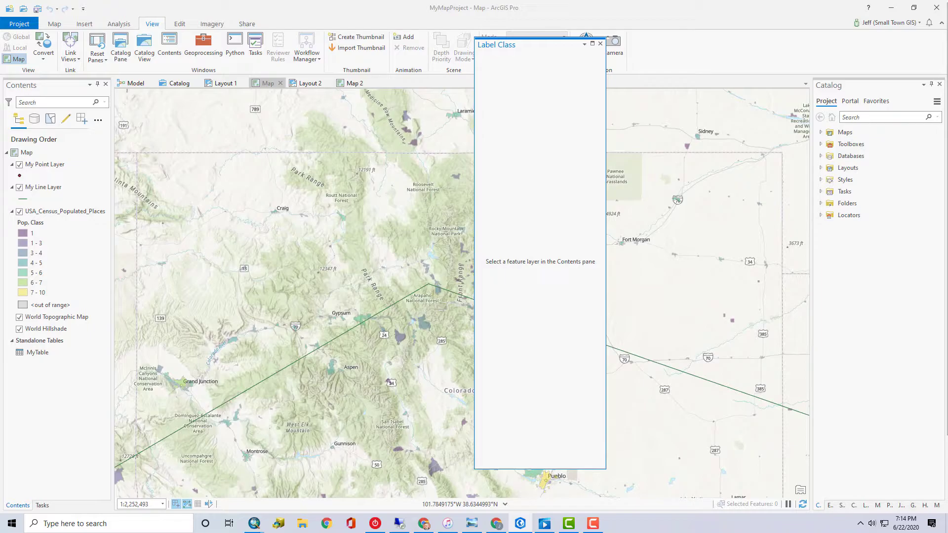
{"action": "mouse_move", "coordinate": [945, 107]}
{"action": "left_click_drag", "start_coordinate": [926, 103], "coordinate": [941, 296]}
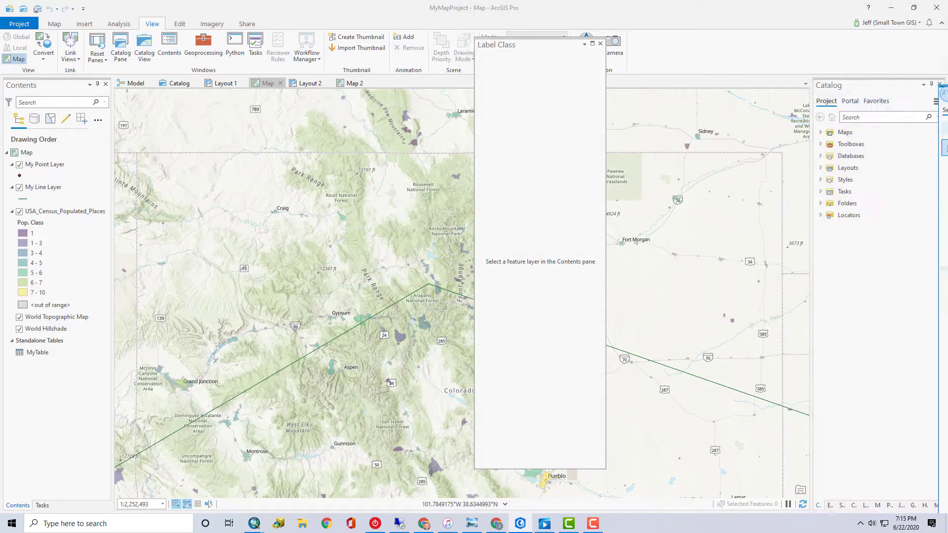
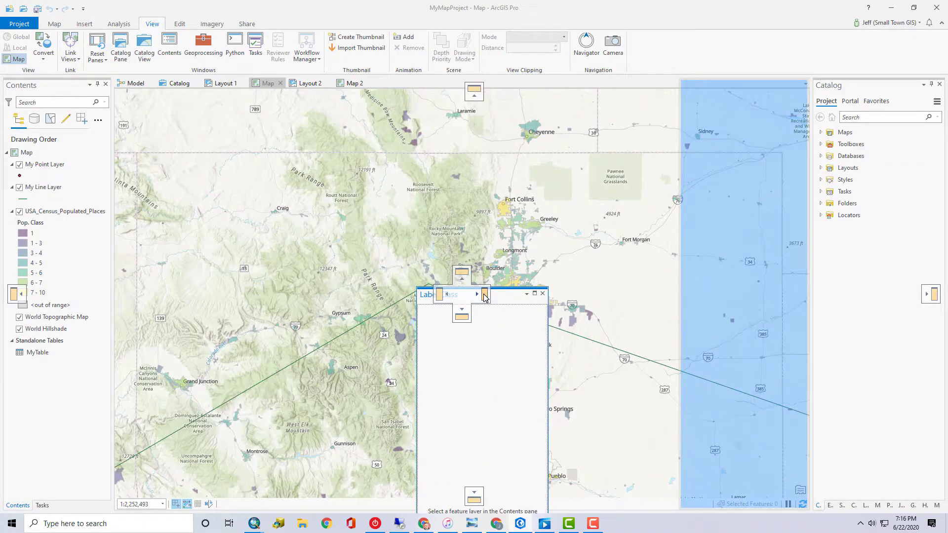
Dock the Label Class pane left of the map, move it below the map, and return it to the Catalog group as a tab.
{"action": "left_click_drag", "start_coordinate": [485, 297], "coordinate": [441, 296]}
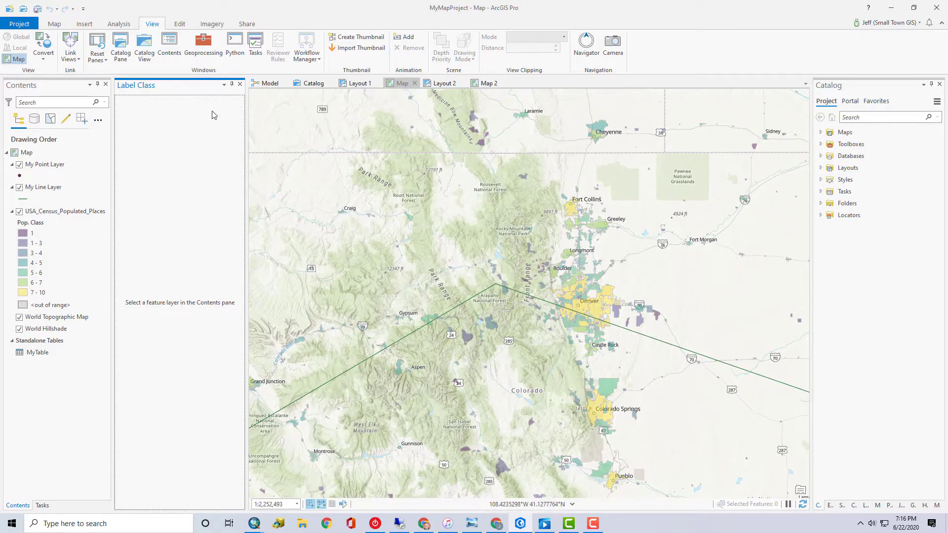
{"action": "left_click_drag", "start_coordinate": [186, 92], "coordinate": [524, 322]}
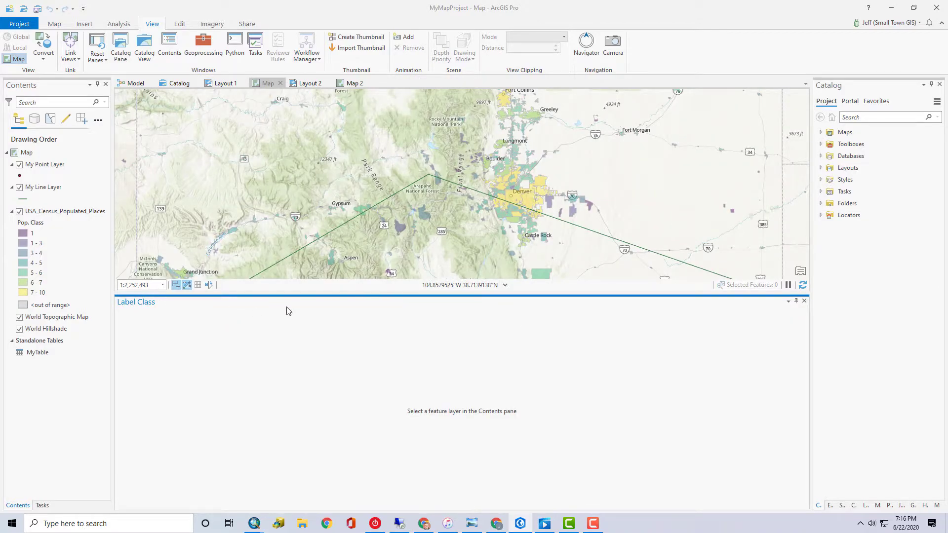
{"action": "left_click_drag", "start_coordinate": [289, 312], "coordinate": [880, 297]}
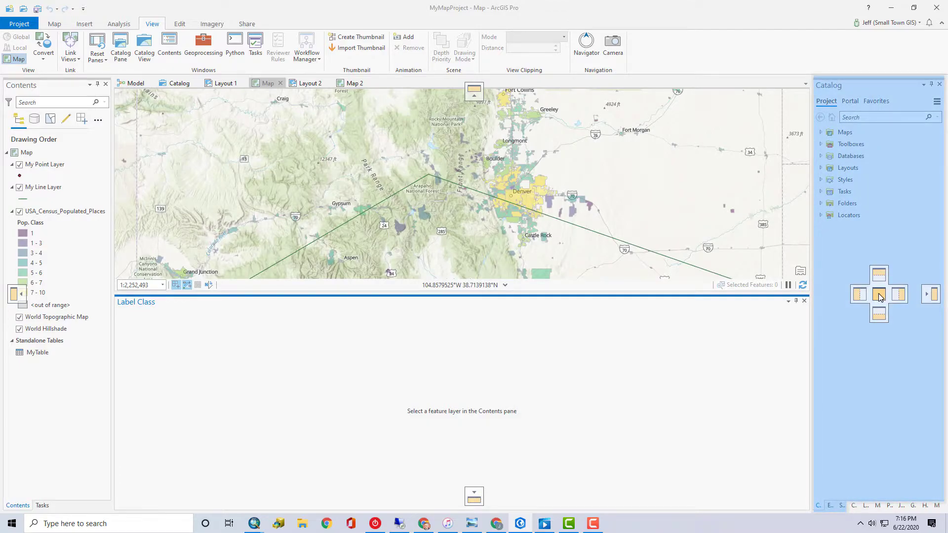
{"action": "mouse_move", "coordinate": [879, 297]}
{"action": "left_mouse_down"}
{"action": "mouse_move", "coordinate": [870, 298]}
{"action": "mouse_move", "coordinate": [879, 277]}
{"action": "mouse_move", "coordinate": [906, 301]}
{"action": "mouse_move", "coordinate": [876, 323]}
{"action": "mouse_move", "coordinate": [881, 296]}
{"action": "left_mouse_up"}
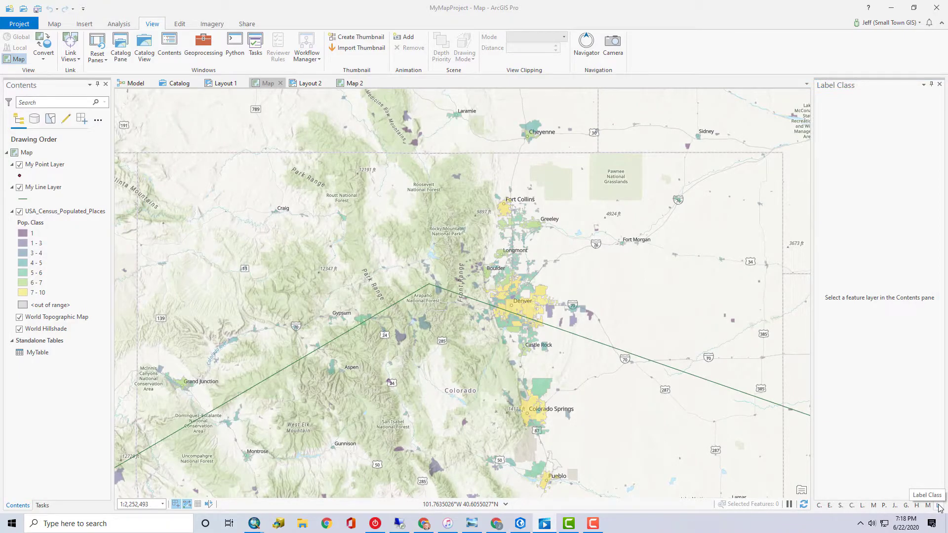
Detach the Label Class pane from its group again and dock it back with the Catalog pane.
{"action": "left_click_drag", "start_coordinate": [940, 507], "coordinate": [686, 441]}
{"action": "left_click_drag", "start_coordinate": [621, 30], "coordinate": [858, 302]}
{"action": "left_click_drag", "start_coordinate": [739, 89], "coordinate": [880, 322]}
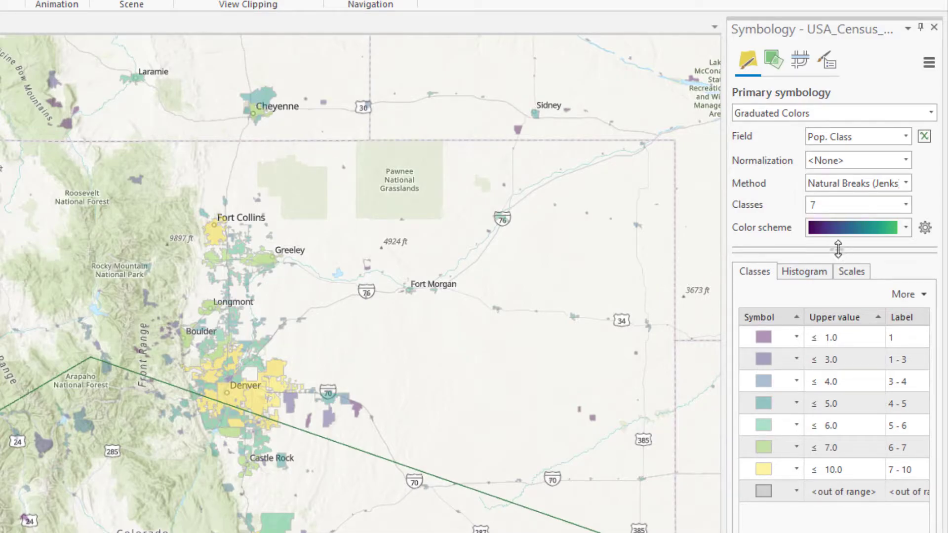
Shrink the upper section of the Symbology pane to give the class table more room, and enlarge that section again.
{"action": "left_click_drag", "start_coordinate": [867, 250], "coordinate": [886, 69]}
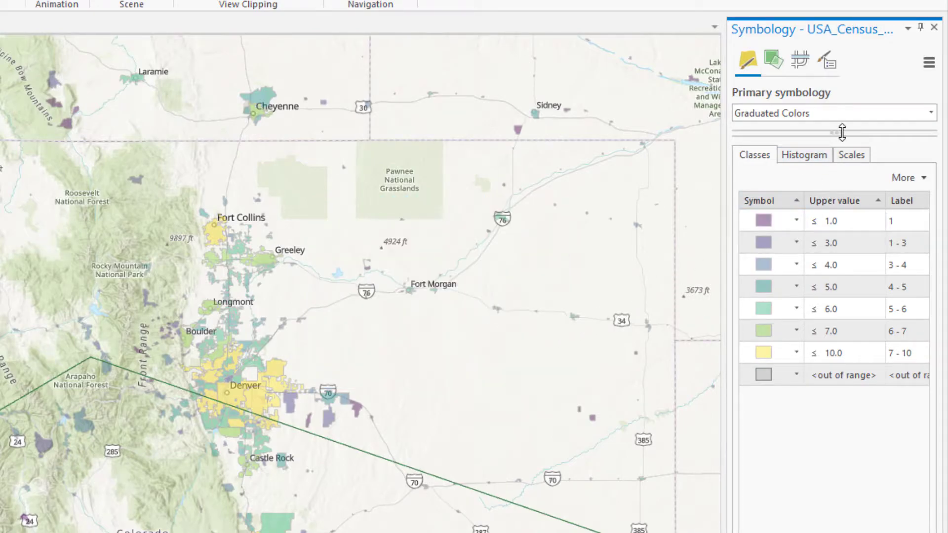
{"action": "left_click_drag", "start_coordinate": [842, 132], "coordinate": [839, 277]}
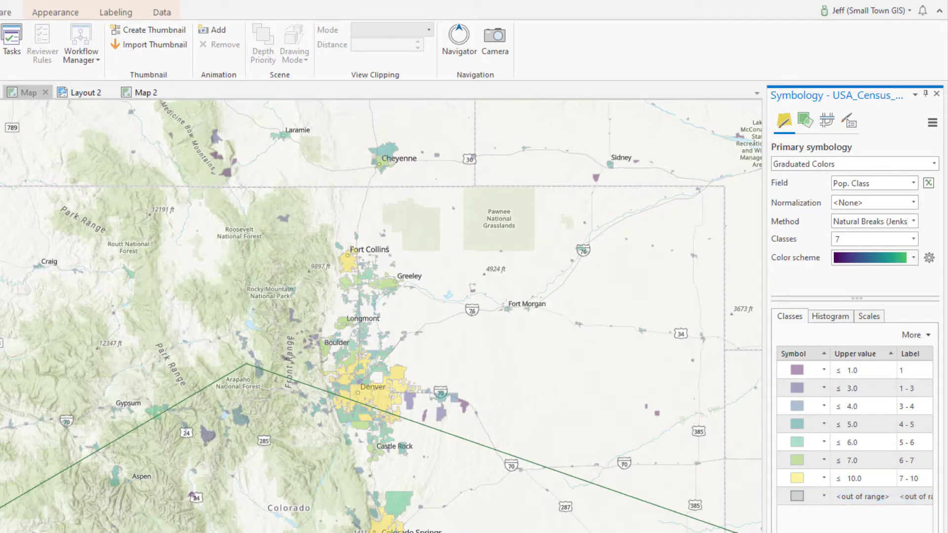
Bring the Attributes pane over the map and box-select the features just west of Denver near Arapaho National Forest.
{"action": "left_click_drag", "start_coordinate": [869, 96], "coordinate": [474, 58]}
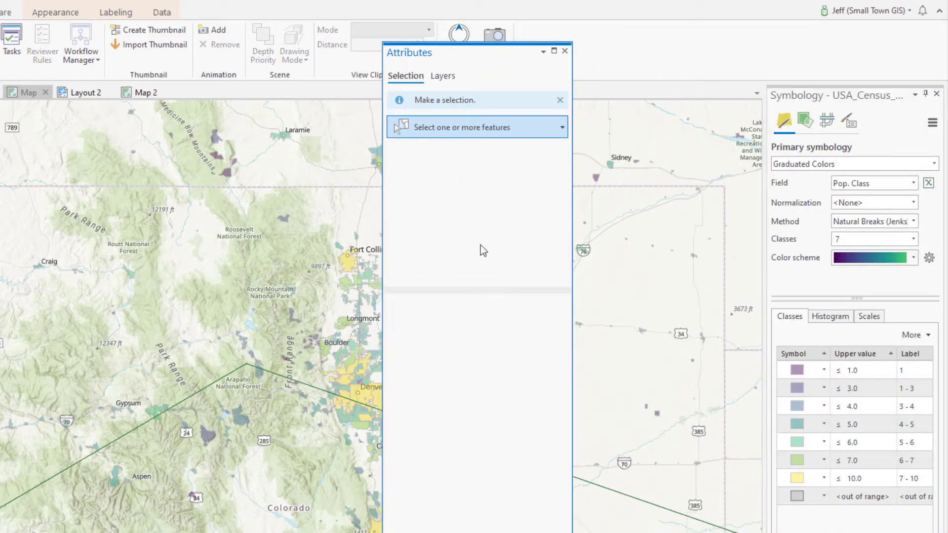
{"action": "mouse_move", "coordinate": [474, 291]}
{"action": "left_mouse_down"}
{"action": "mouse_move", "coordinate": [483, 165]}
{"action": "mouse_move", "coordinate": [487, 296]}
{"action": "mouse_move", "coordinate": [487, 183]}
{"action": "mouse_move", "coordinate": [488, 286]}
{"action": "left_mouse_up"}
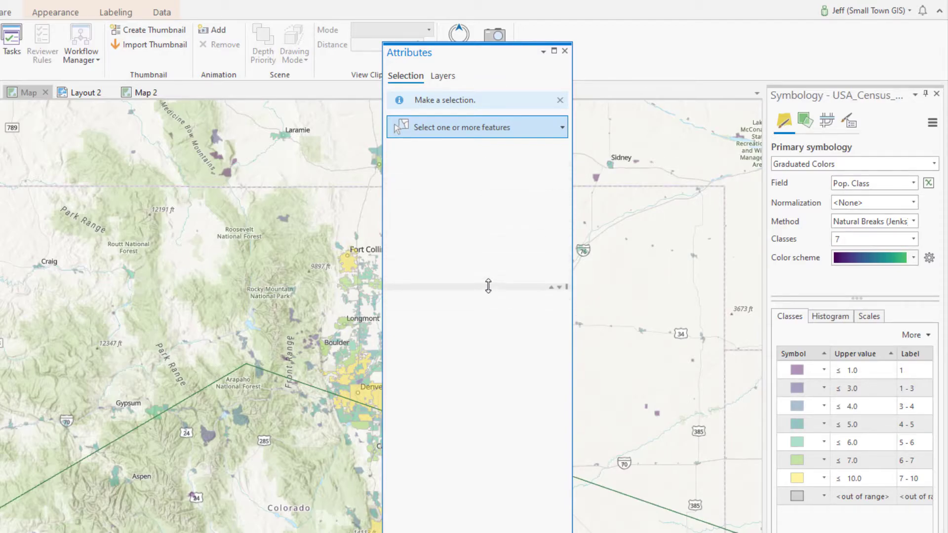
{"action": "left_click_drag", "start_coordinate": [270, 367], "coordinate": [291, 389]}
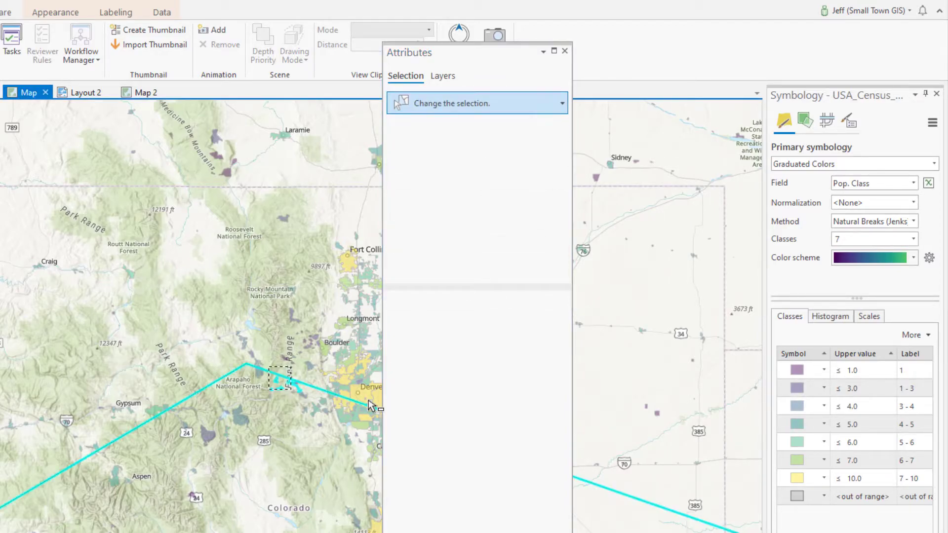
Enlarge the lower attribute section of the Attributes pane and move the pane off the map.
{"action": "left_click_drag", "start_coordinate": [466, 286], "coordinate": [472, 233]}
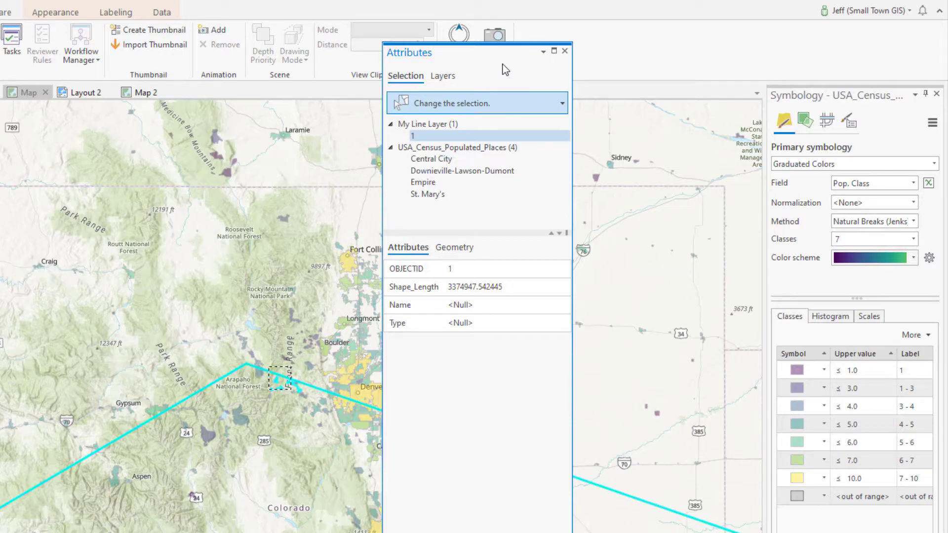
{"action": "left_click_drag", "start_coordinate": [470, 51], "coordinate": [854, 247]}
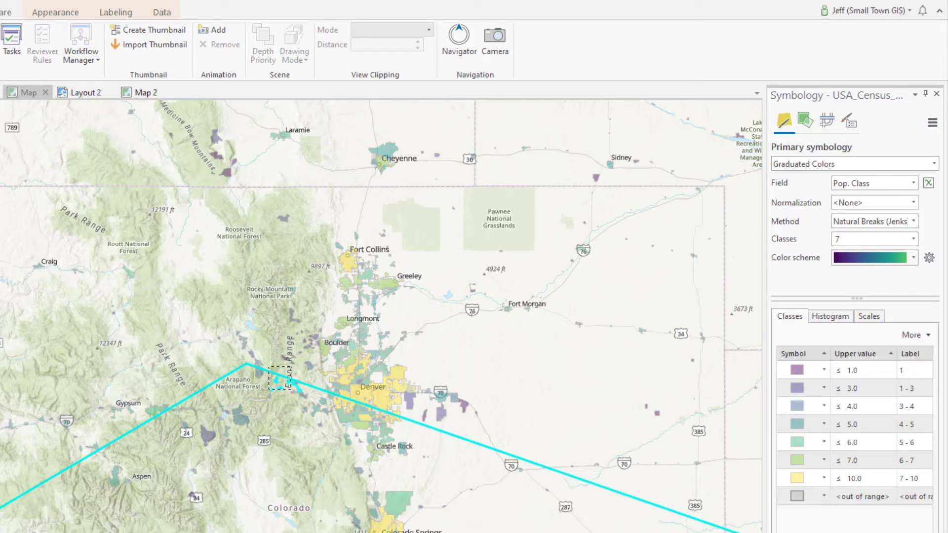
Check the option menus of the Symbology and Catalog panes, and switch through the Catalog pane to the Label Class pane.
{"action": "left_click", "coordinate": [932, 123]}
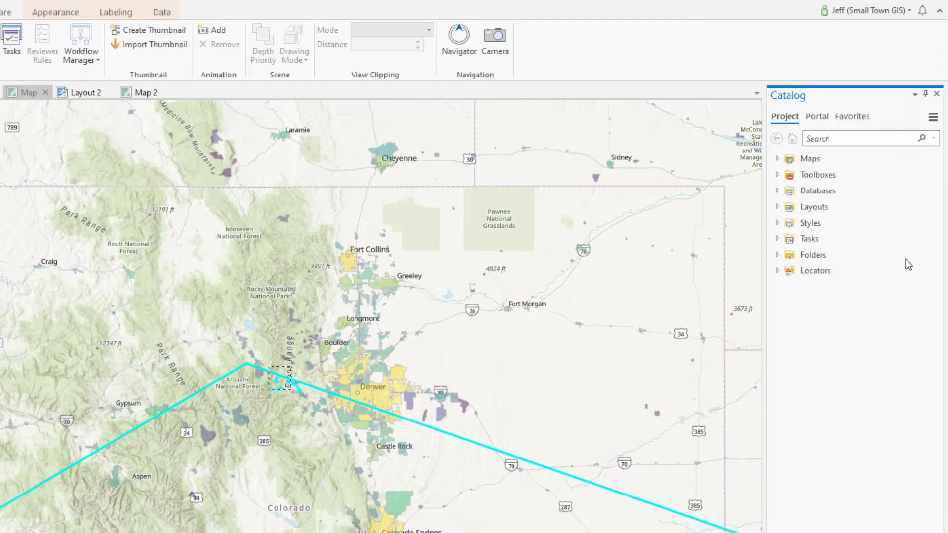
{"action": "left_click", "coordinate": [933, 120]}
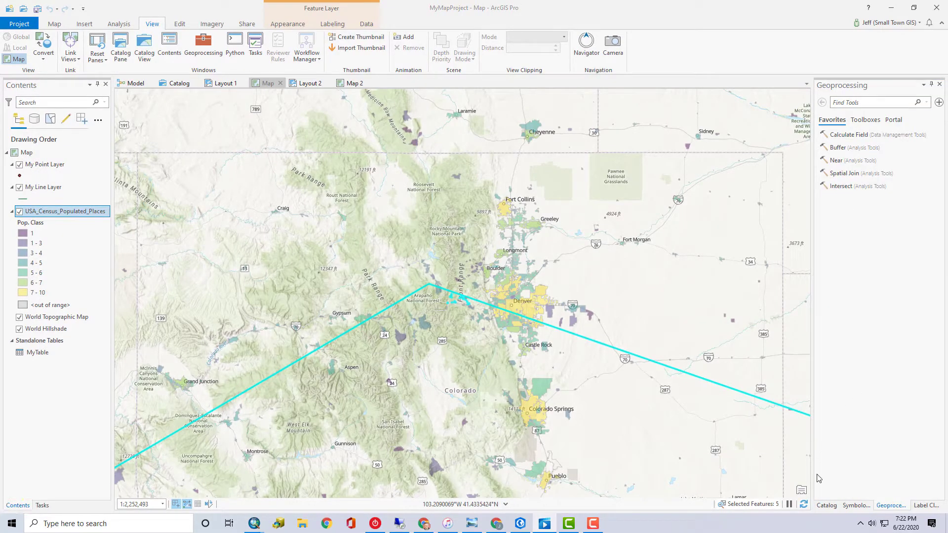
{"action": "left_click", "coordinate": [829, 507]}
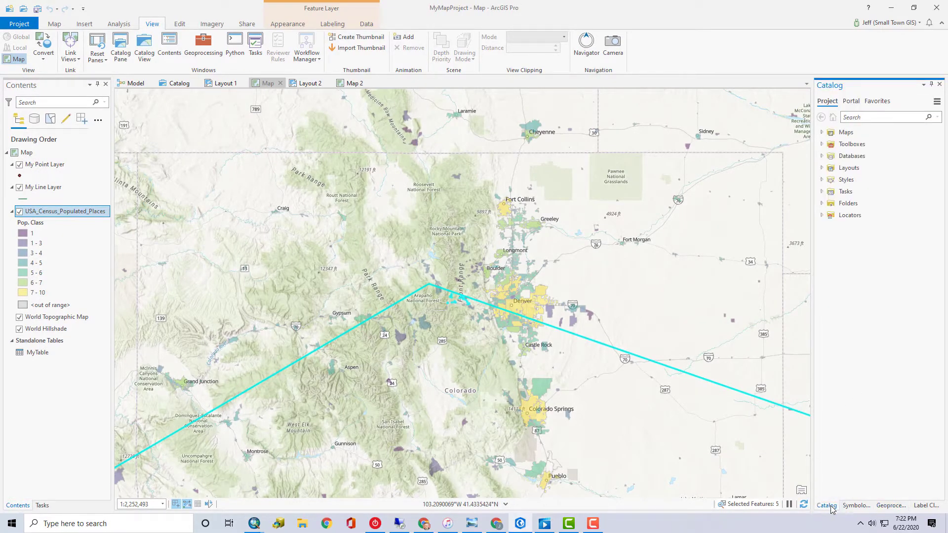
{"action": "left_click", "coordinate": [925, 506]}
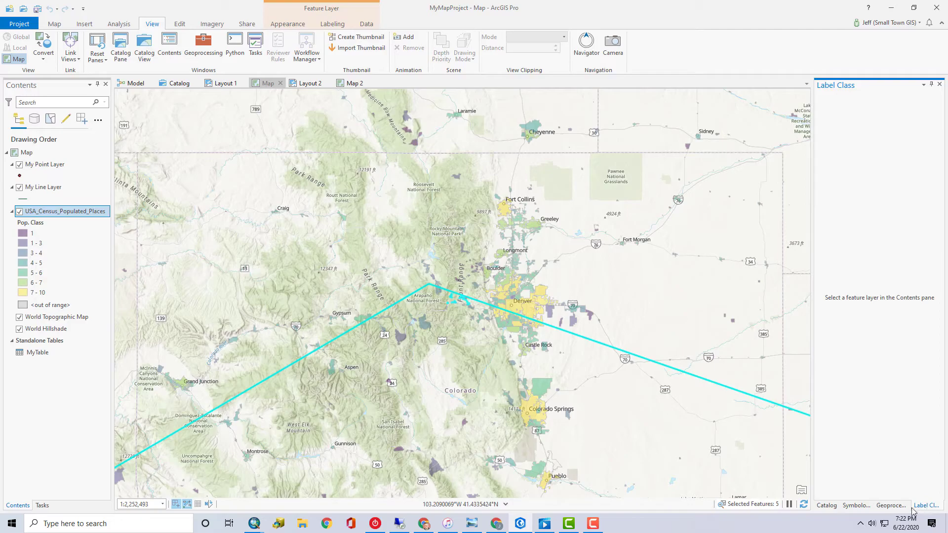
Bring the Symbology pane forward in the docked pane group, and switch from it to the Geoprocessing pane.
{"action": "left_click", "coordinate": [859, 506]}
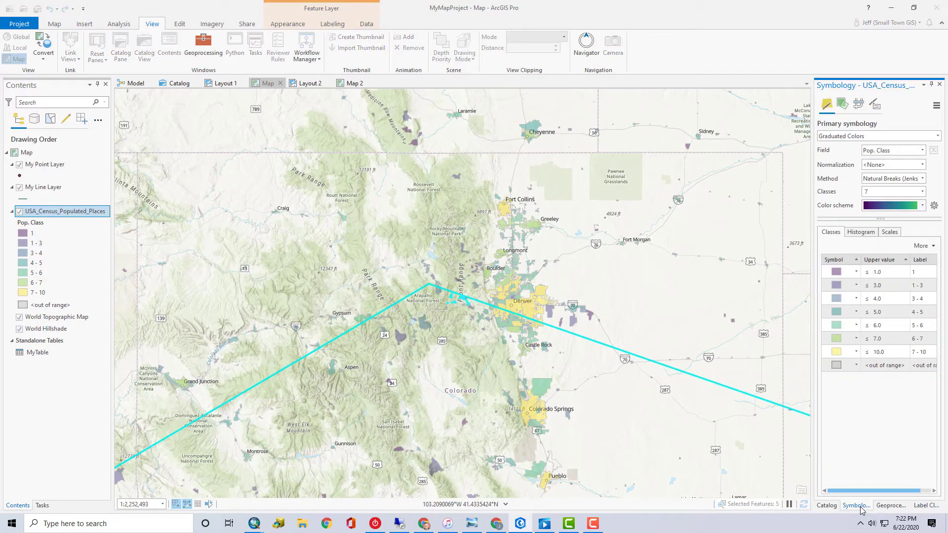
{"action": "left_click", "coordinate": [895, 507]}
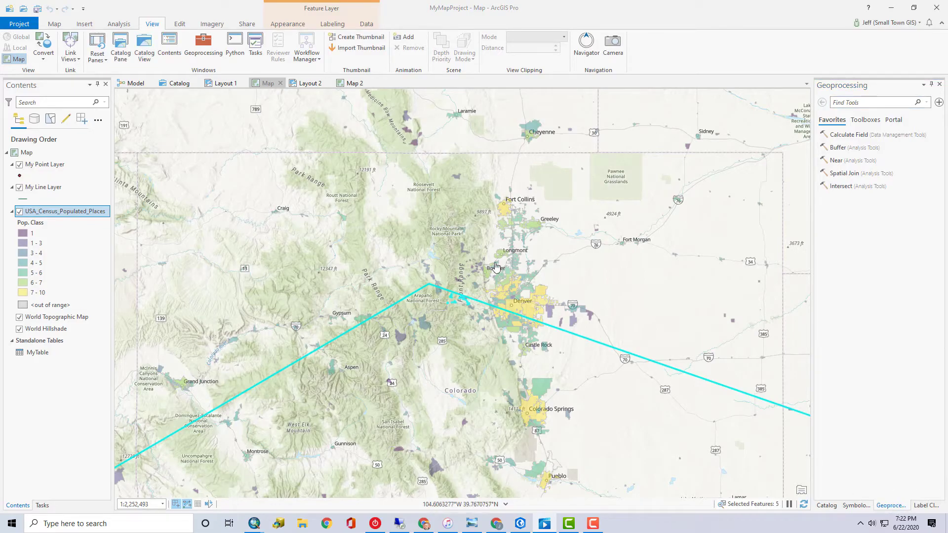
Open the Create Features and Modify Features panes, and switch between them, ending on Modify Features.
{"action": "left_click", "coordinate": [180, 24]}
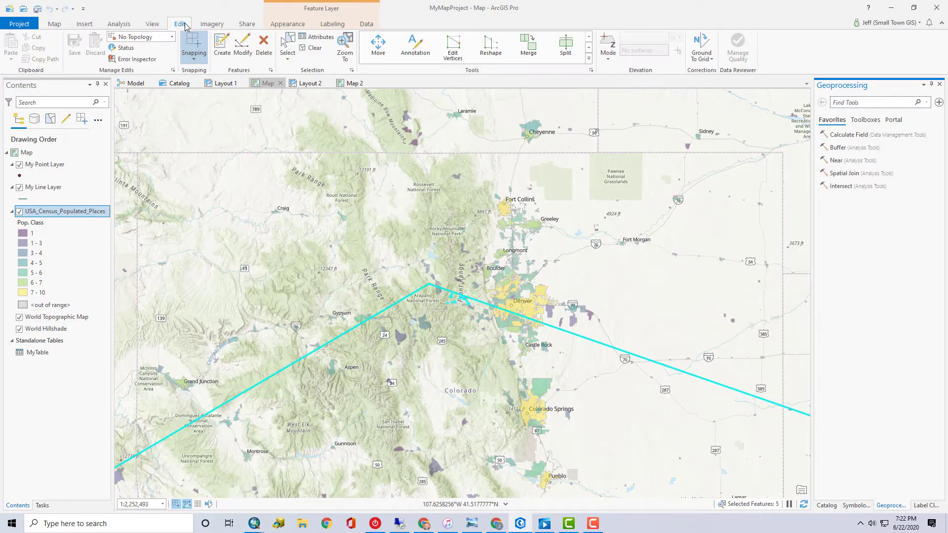
{"action": "left_click", "coordinate": [230, 52]}
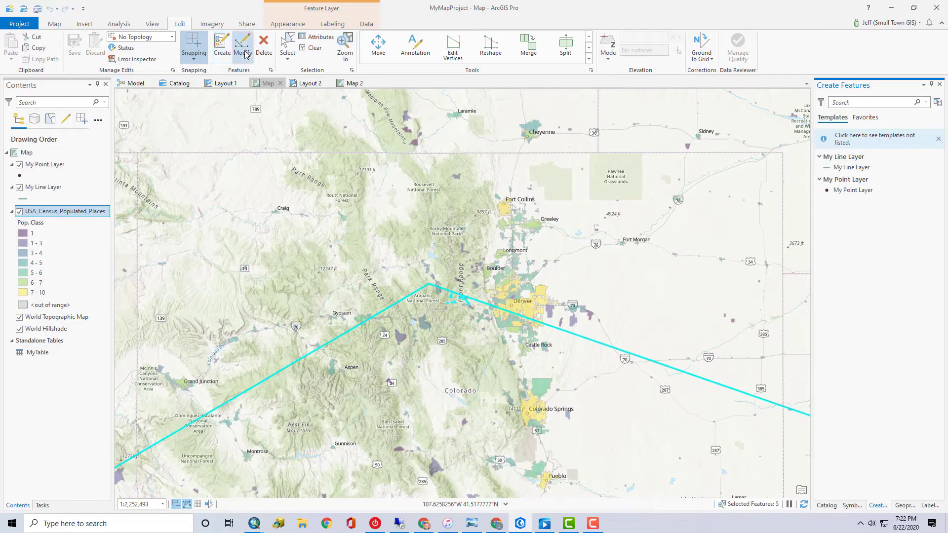
{"action": "left_click", "coordinate": [245, 49]}
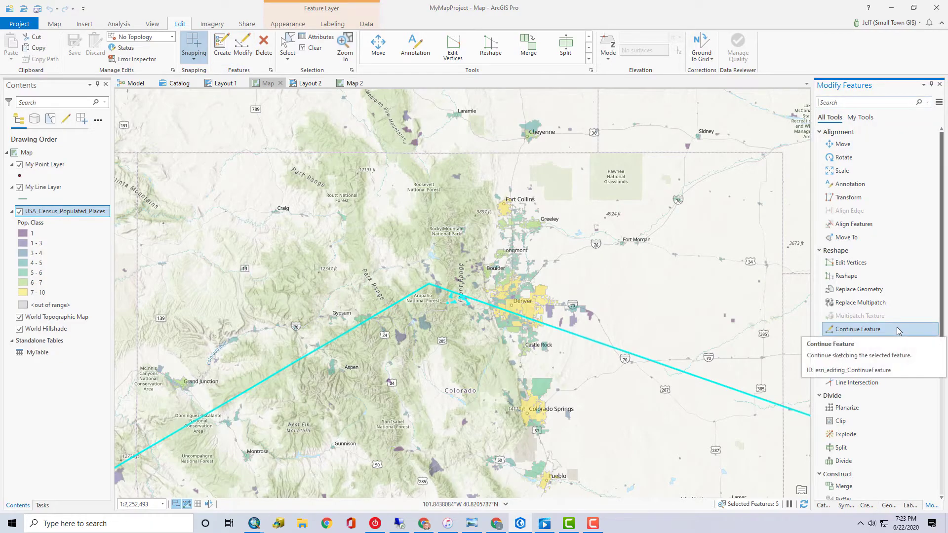
{"action": "left_click", "coordinate": [866, 505]}
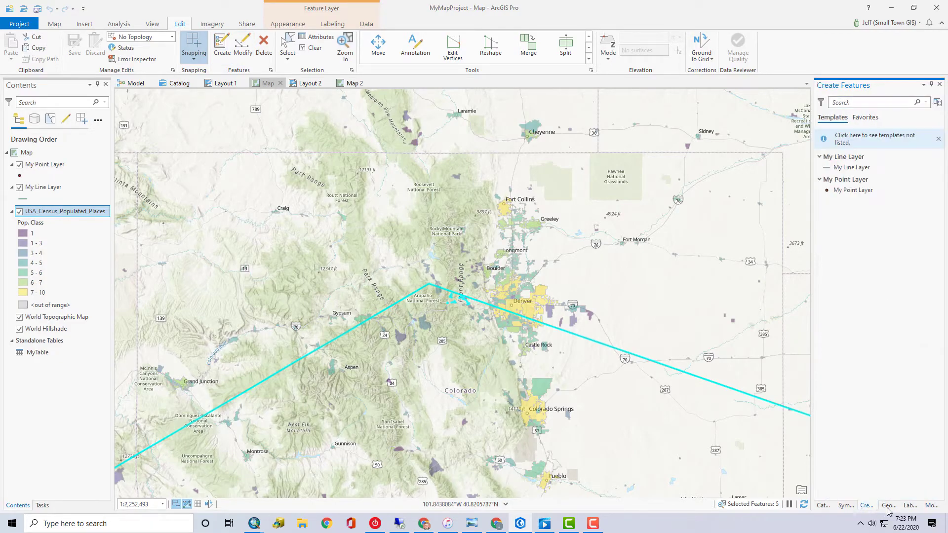
{"action": "left_click", "coordinate": [930, 506]}
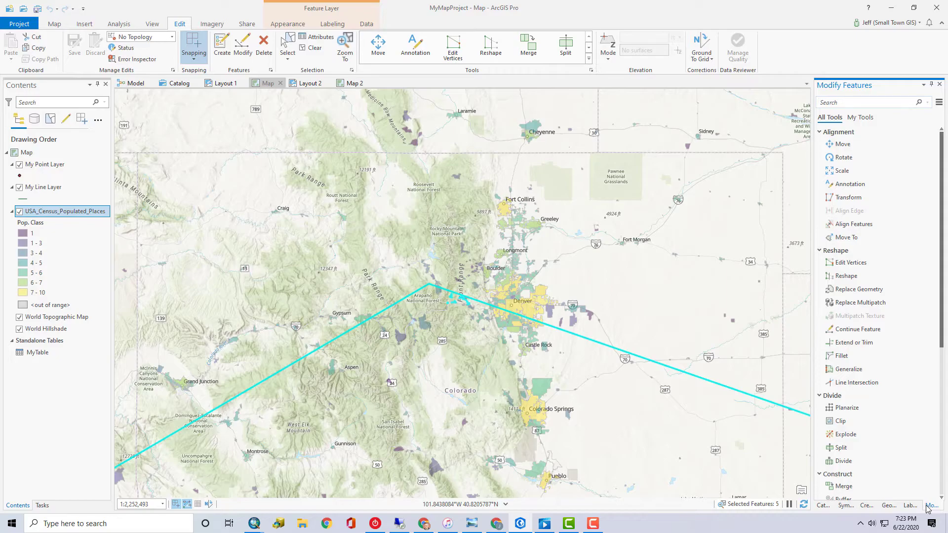